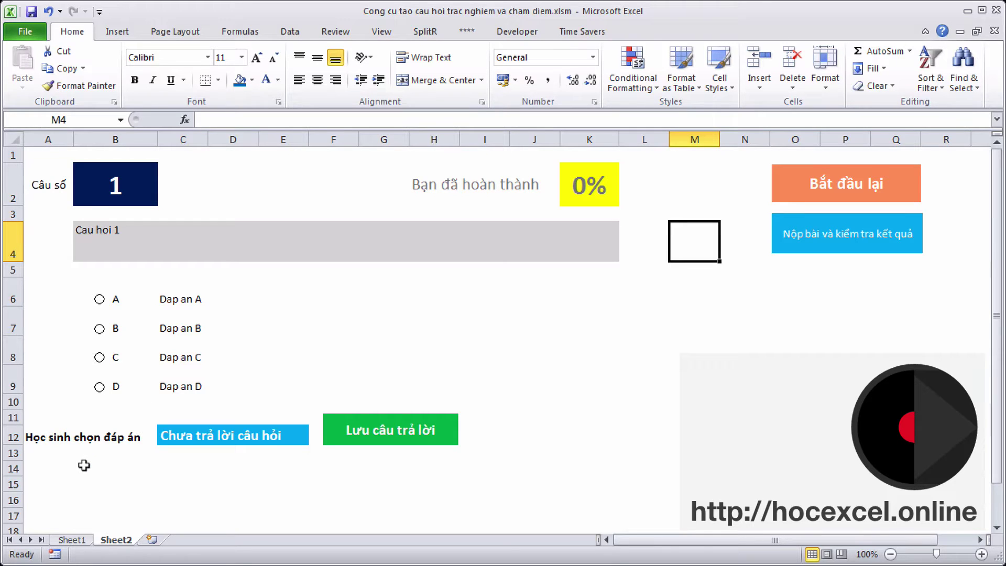
# Show the Sheet1 table listing the 10 questions, four choices each, and correct answers
pyautogui.click(70, 540)
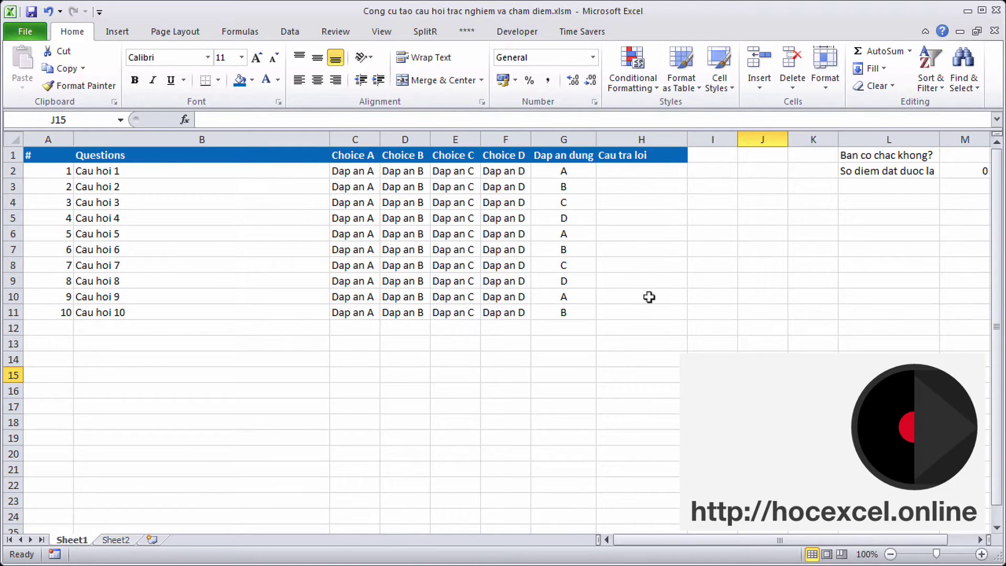
# Switch between Sheet1 and Sheet2, ending on the Sheet2 form with question 1 selected in B2
pyautogui.click(109, 539)
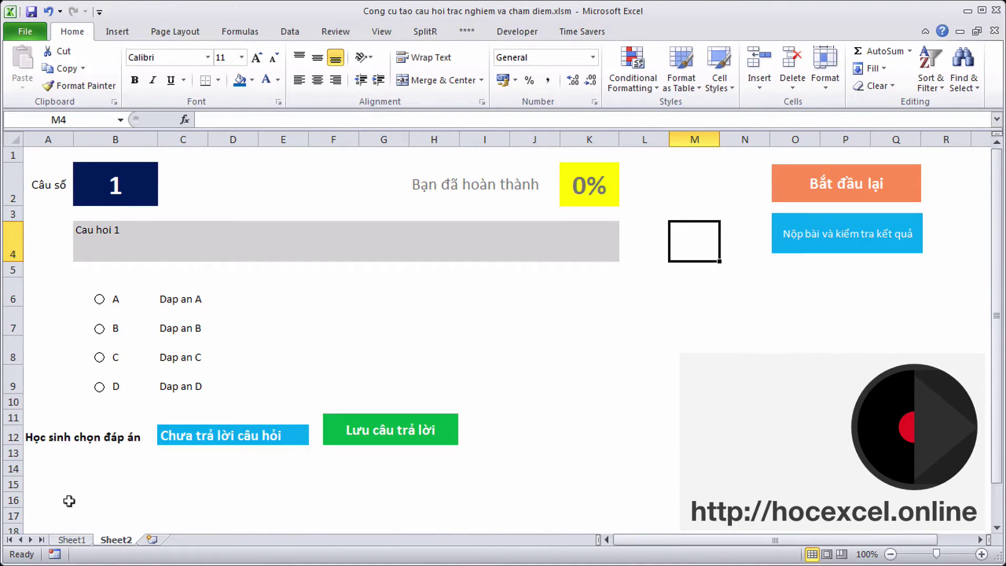
pyautogui.click(72, 539)
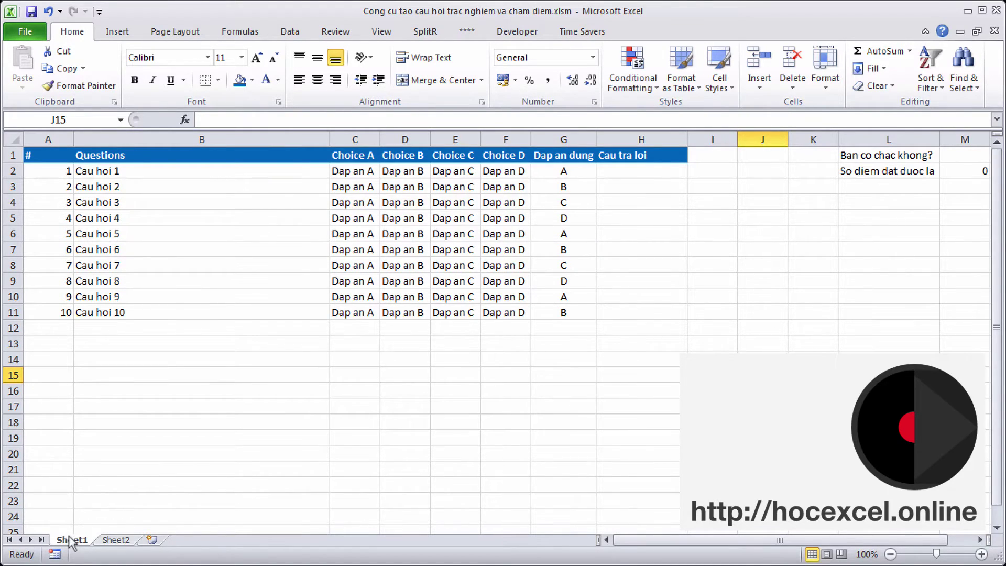
pyautogui.click(116, 539)
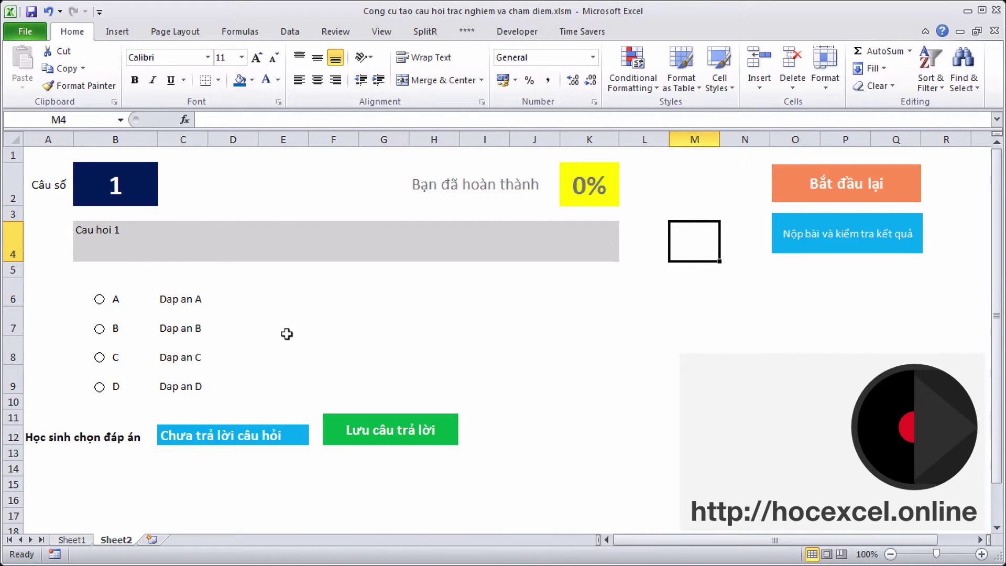
pyautogui.click(131, 181)
pyautogui.click(200, 179)
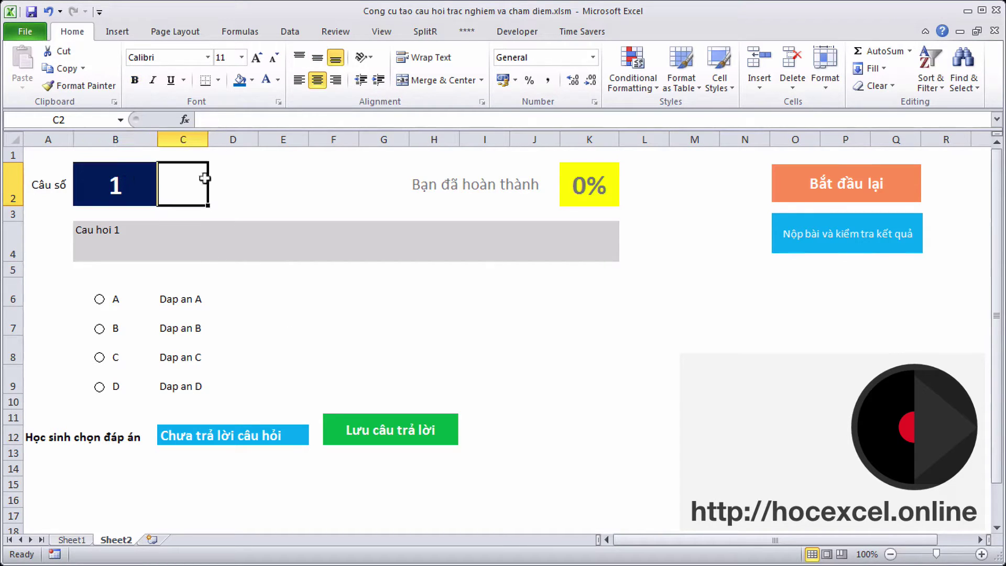
pyautogui.click(123, 173)
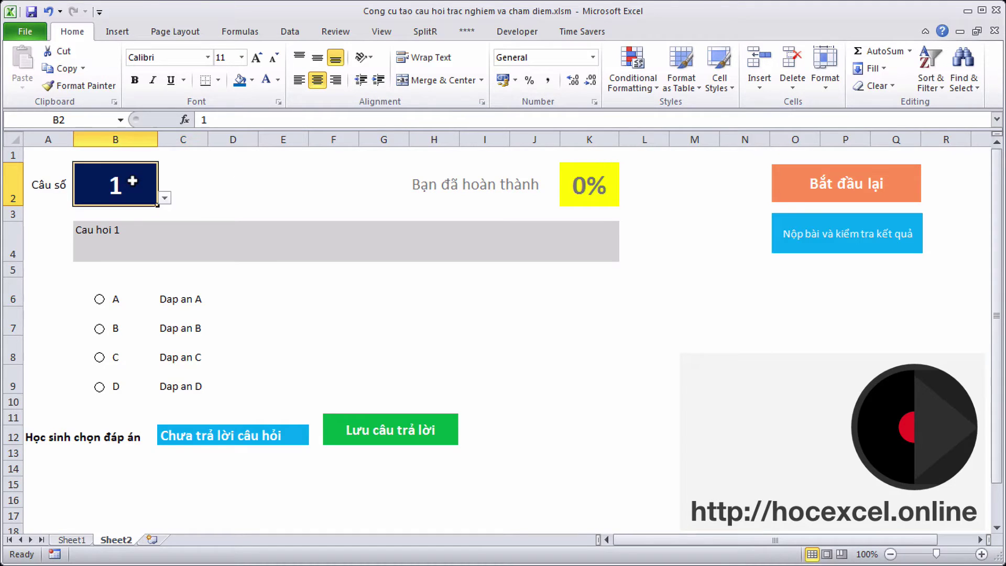
pyautogui.click(165, 198)
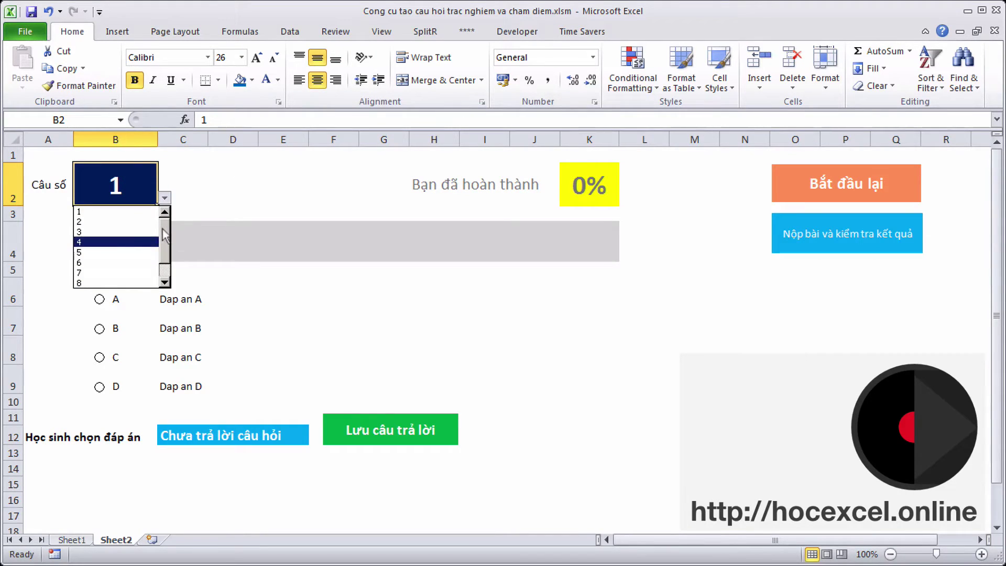
pyautogui.scroll(-1, 165, 236)
pyautogui.click(205, 193)
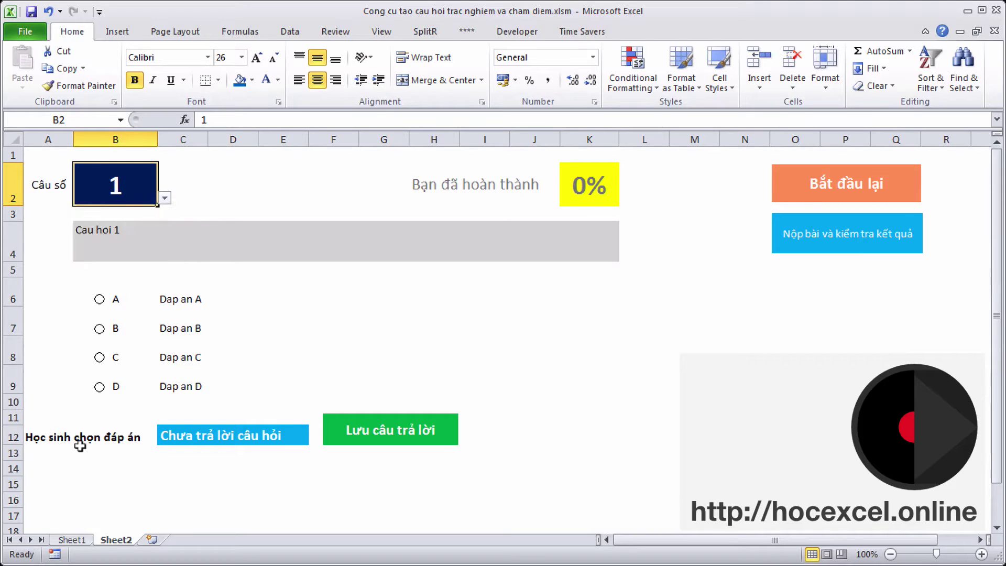
pyautogui.click(71, 540)
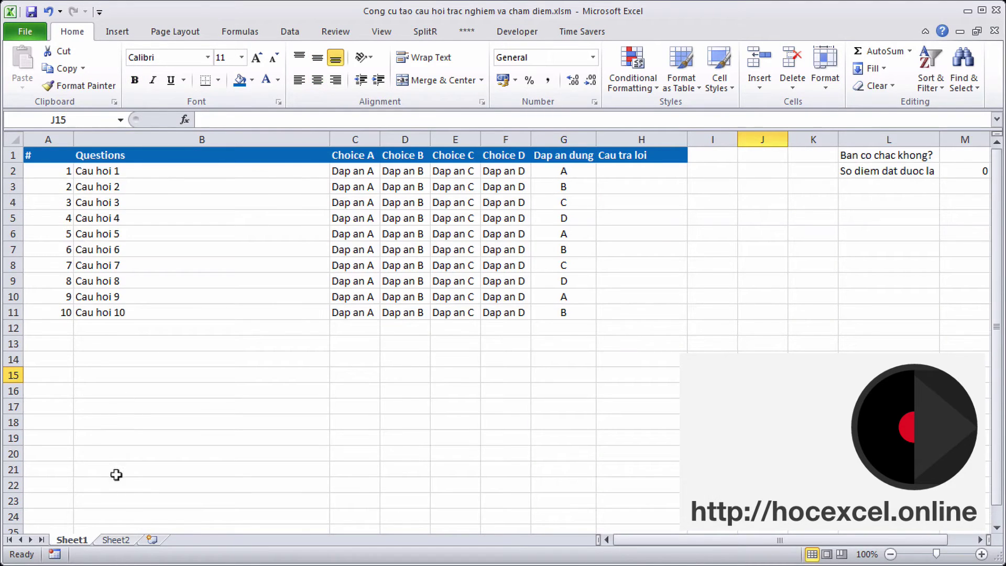
pyautogui.click(116, 540)
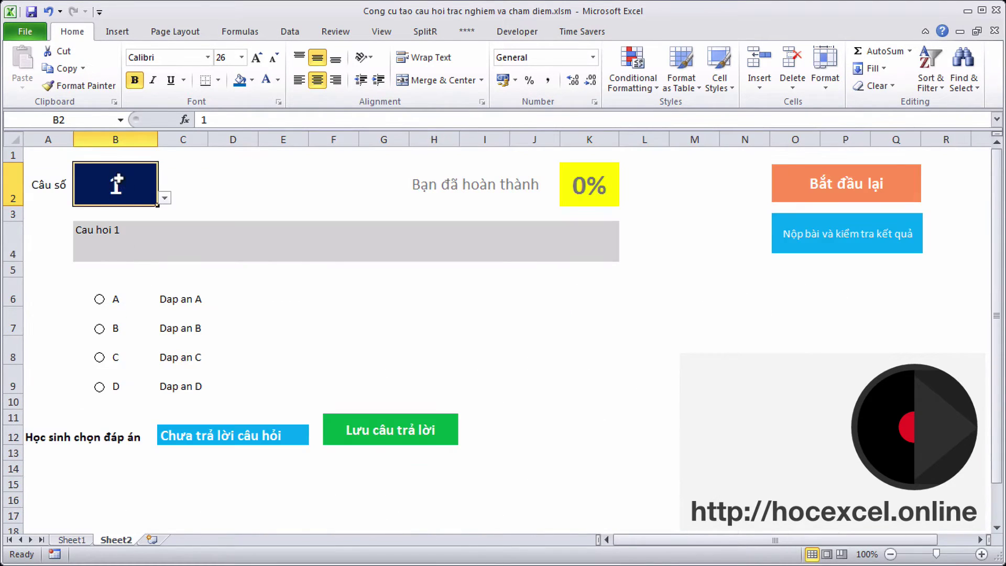
pyautogui.click(165, 198)
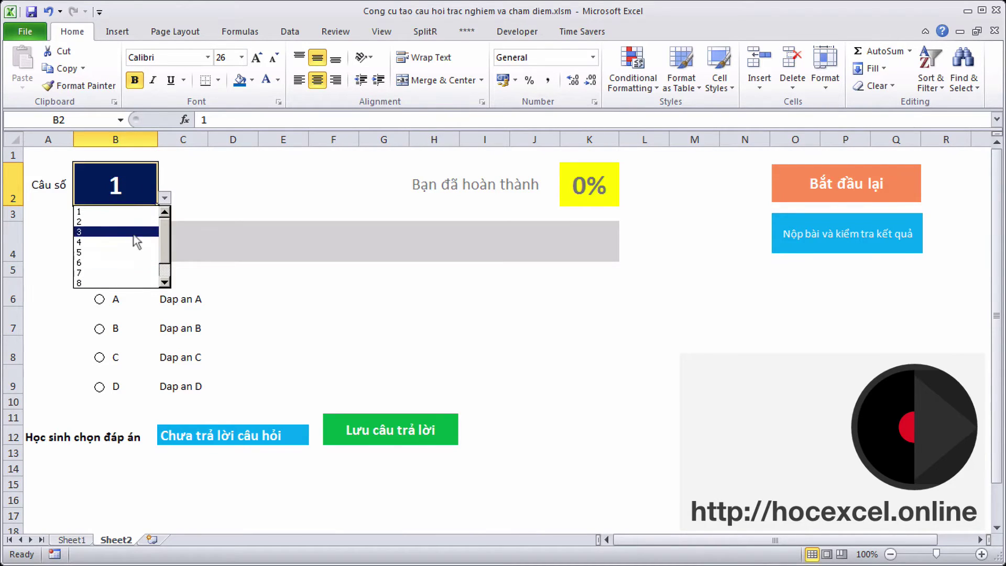
pyautogui.click(196, 201)
pyautogui.click(165, 199)
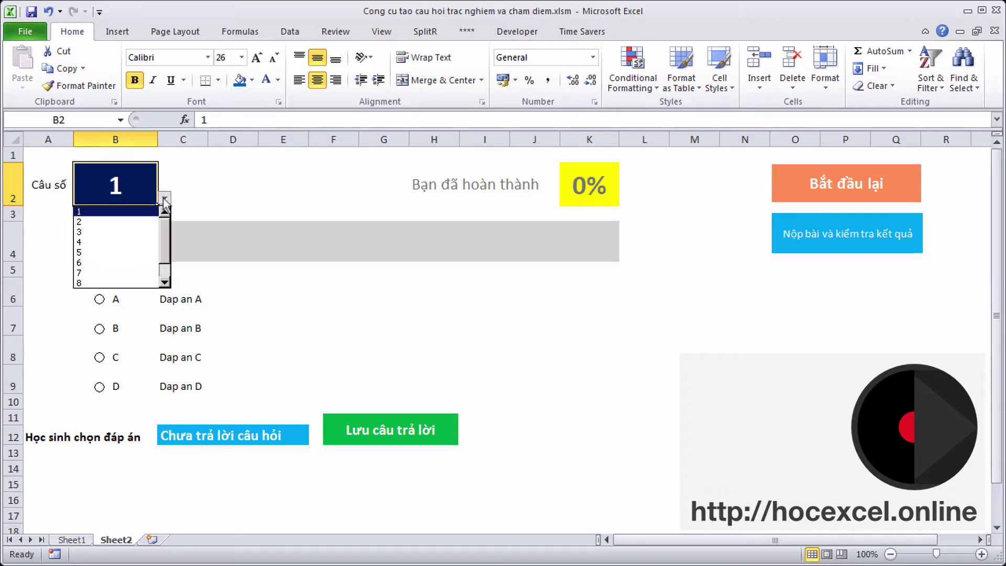
pyautogui.click(123, 208)
pyautogui.click(227, 189)
pyautogui.click(124, 229)
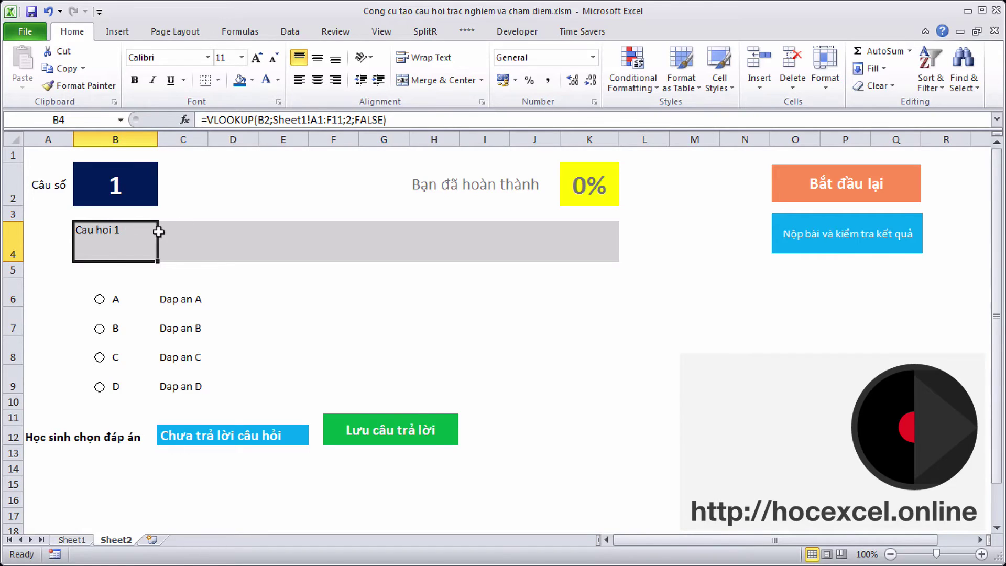
# Answer question 1 with choice A, save it, and check K2's 10% completion formula
pyautogui.moveTo(104, 232); pyautogui.dragTo(581, 240)
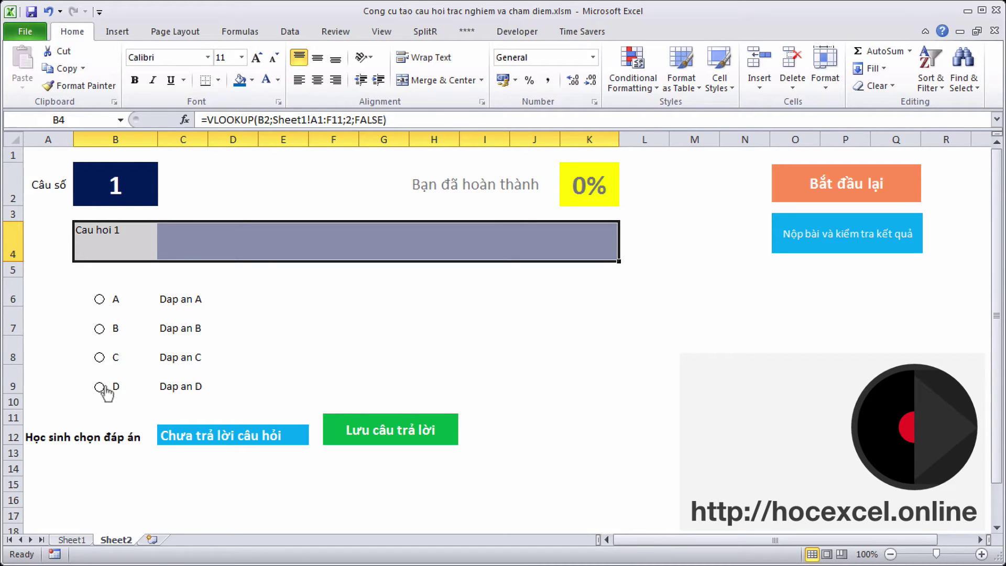
pyautogui.click(99, 300)
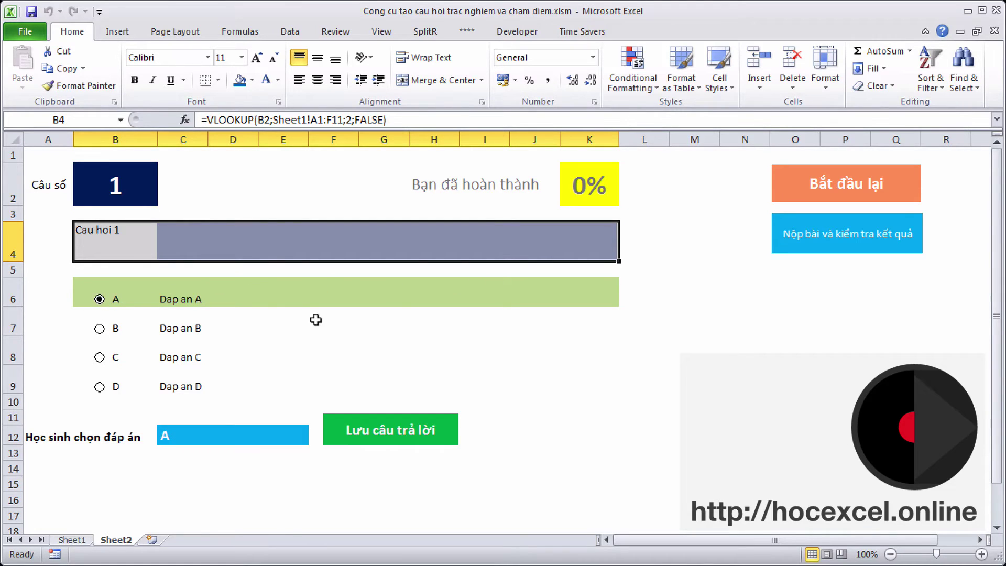
pyautogui.click(174, 434)
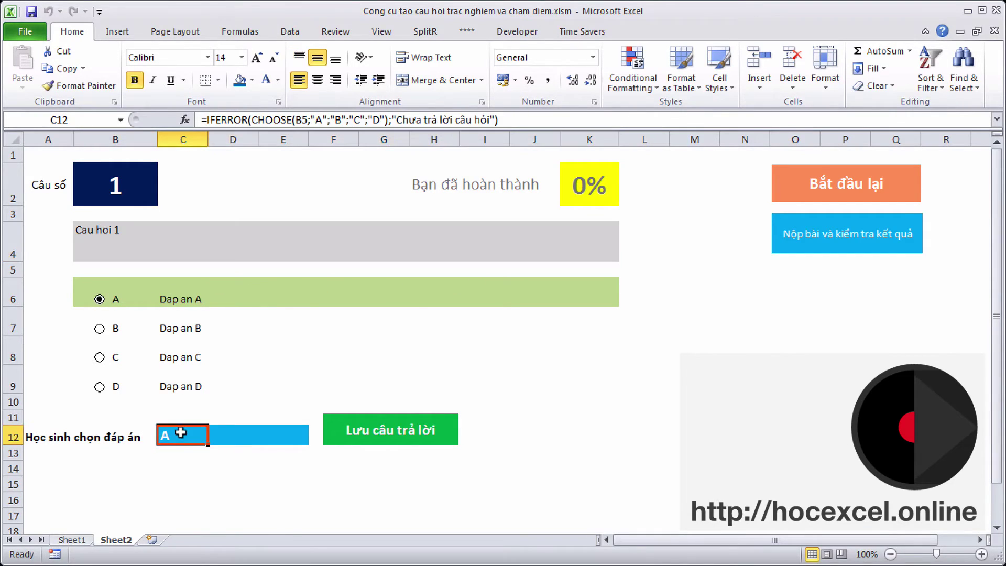
pyautogui.click(154, 481)
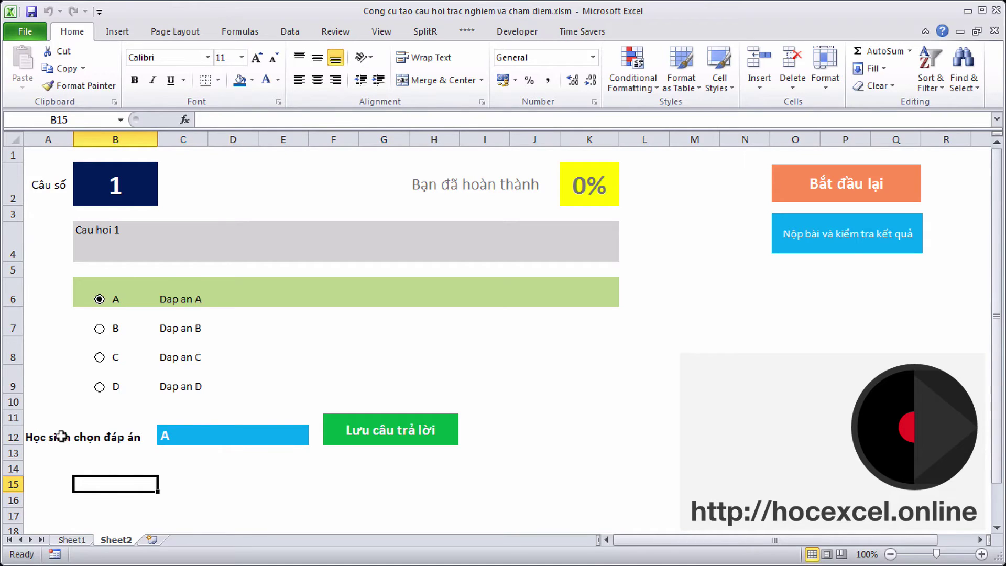
pyautogui.click(183, 433)
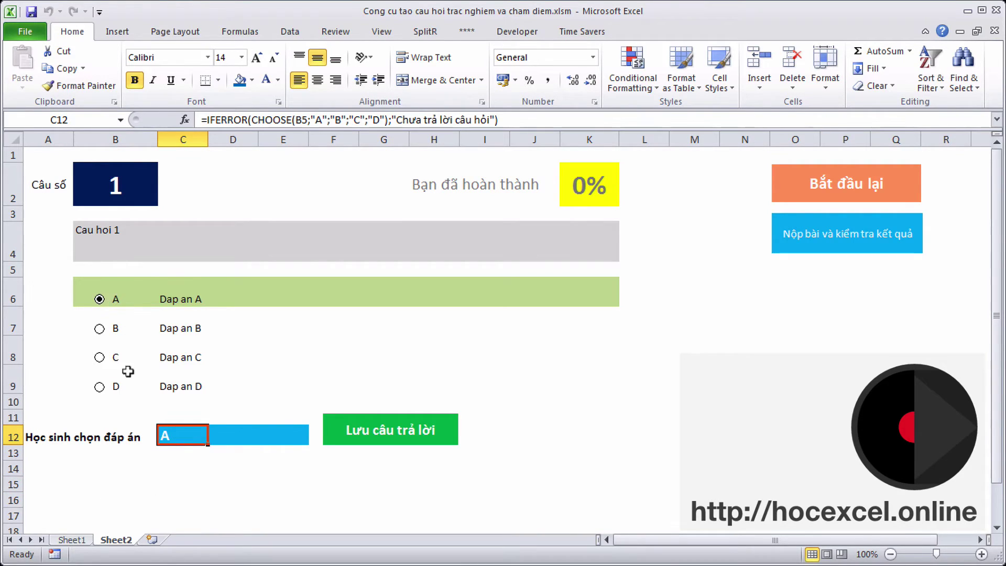
pyautogui.click(405, 432)
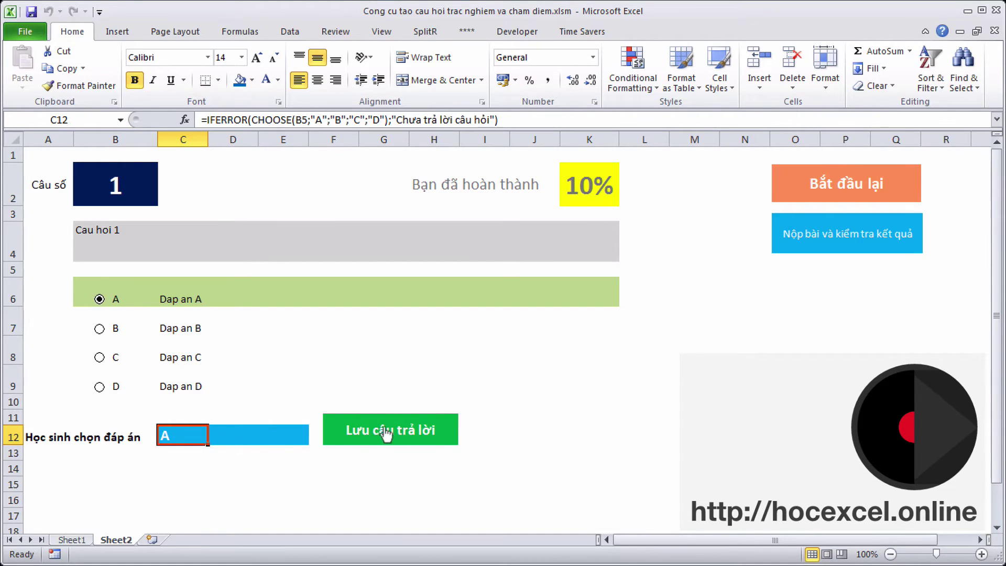
pyautogui.click(593, 176)
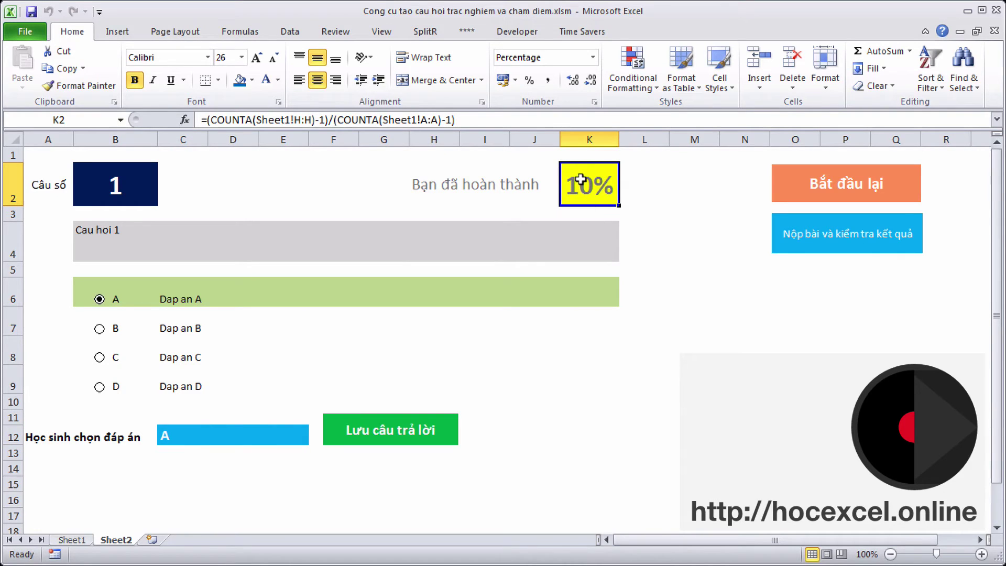
# Pick question 2 from the B2 list, answer B, and save it
pyautogui.click(144, 184)
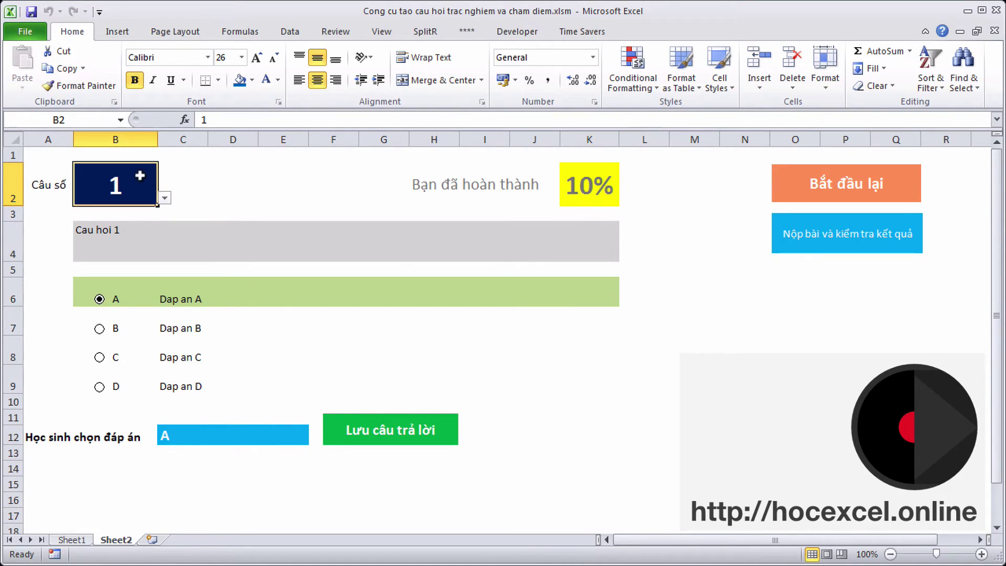
pyautogui.click(164, 199)
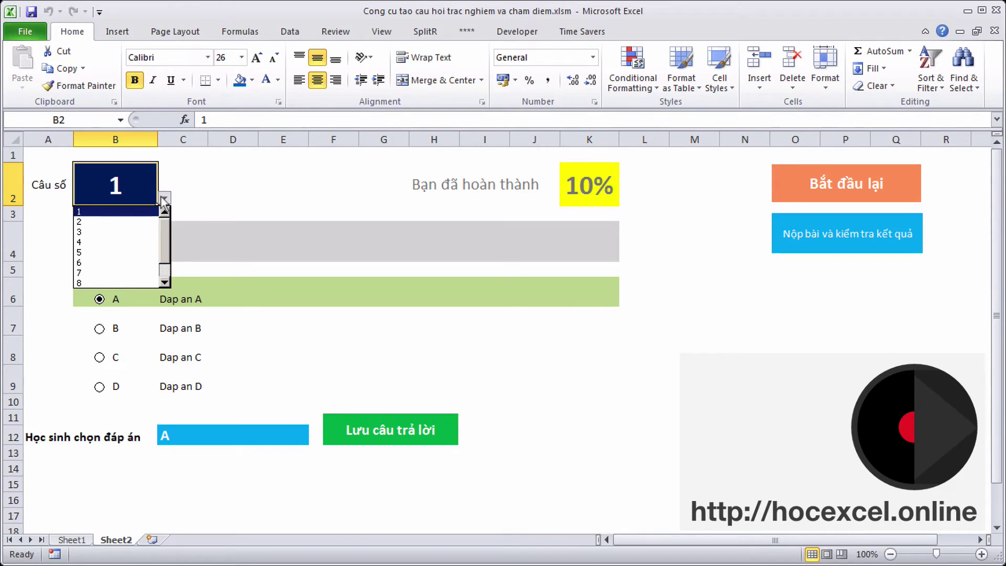
pyautogui.click(129, 222)
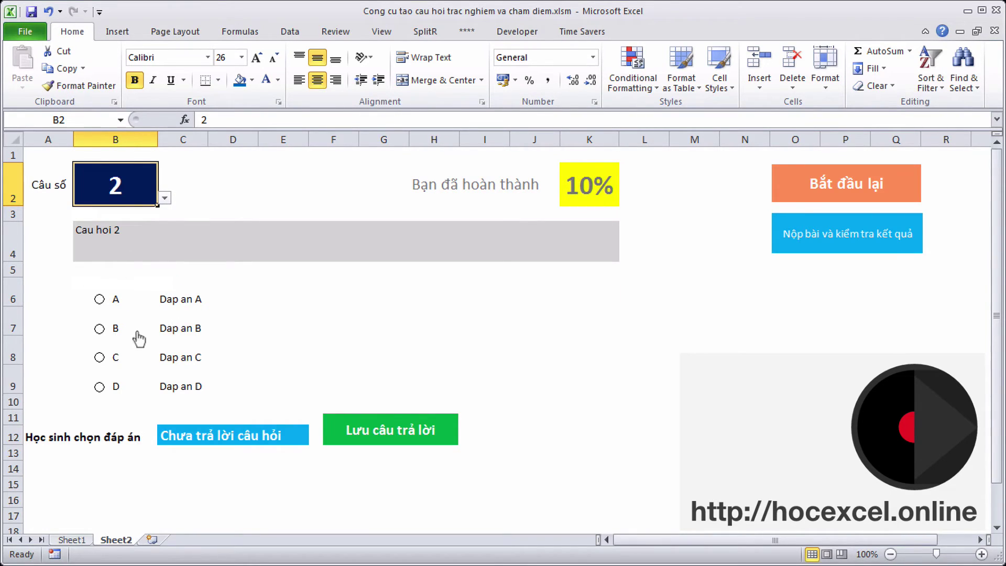
pyautogui.click(99, 329)
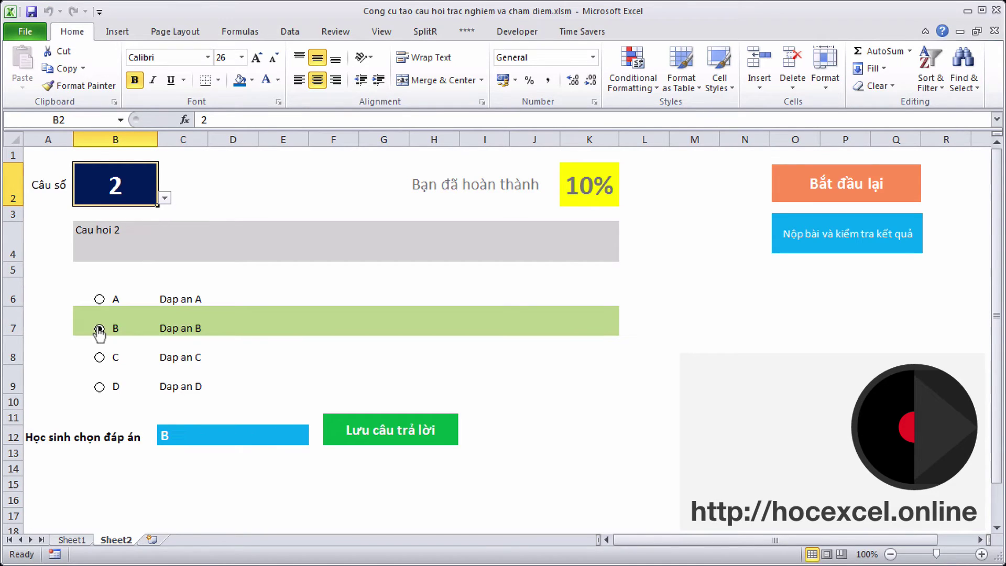
pyautogui.click(411, 433)
pyautogui.click(584, 184)
# Answer question 3 with C and question 4 with D, saving each
pyautogui.click(123, 186)
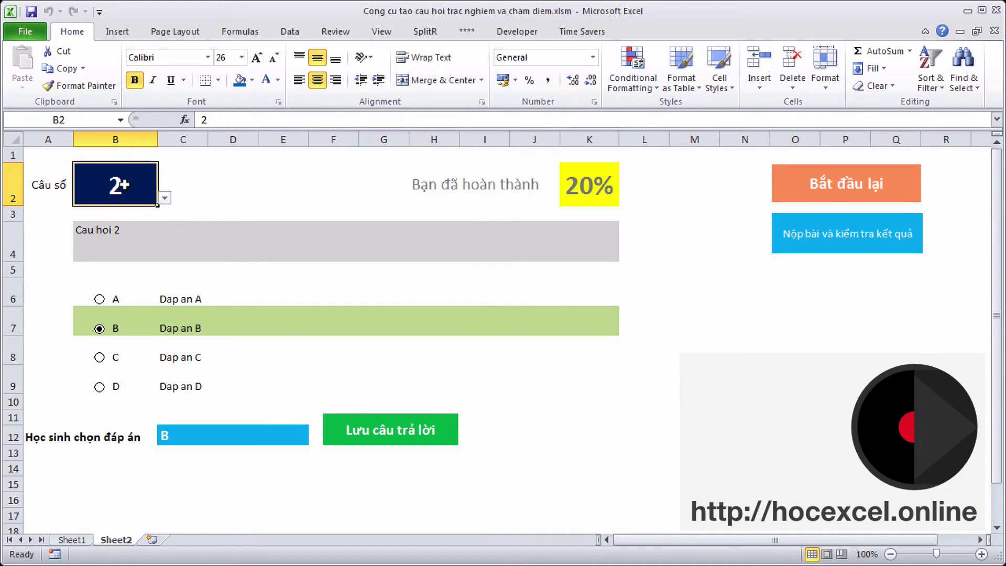
pyautogui.click(165, 198)
pyautogui.click(135, 222)
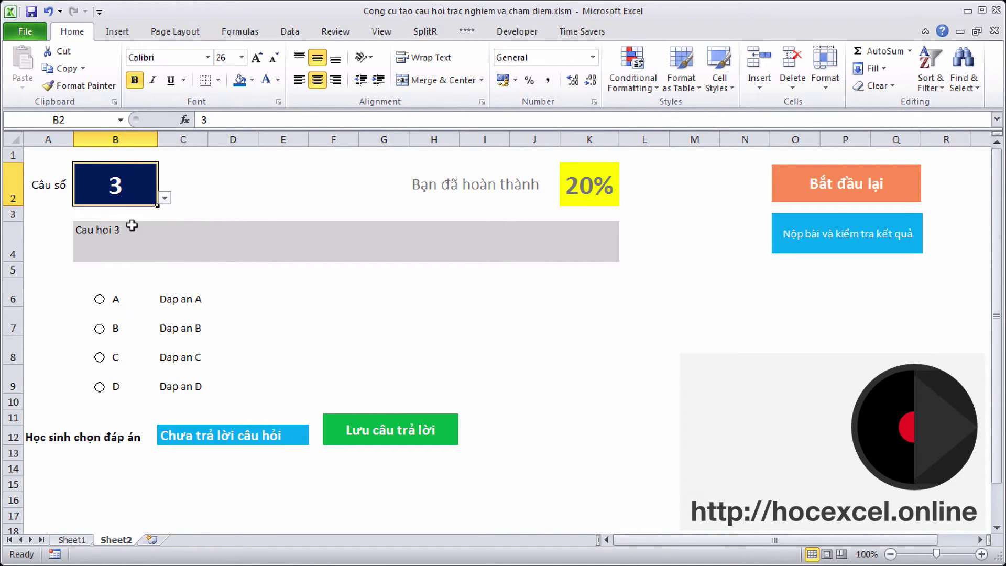
pyautogui.click(98, 358)
pyautogui.click(351, 431)
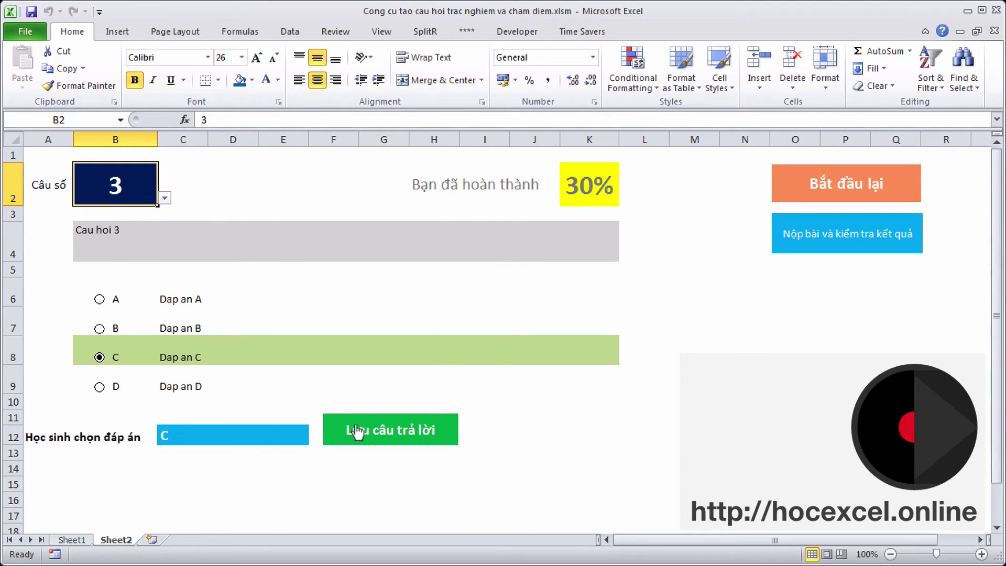
pyautogui.click(165, 199)
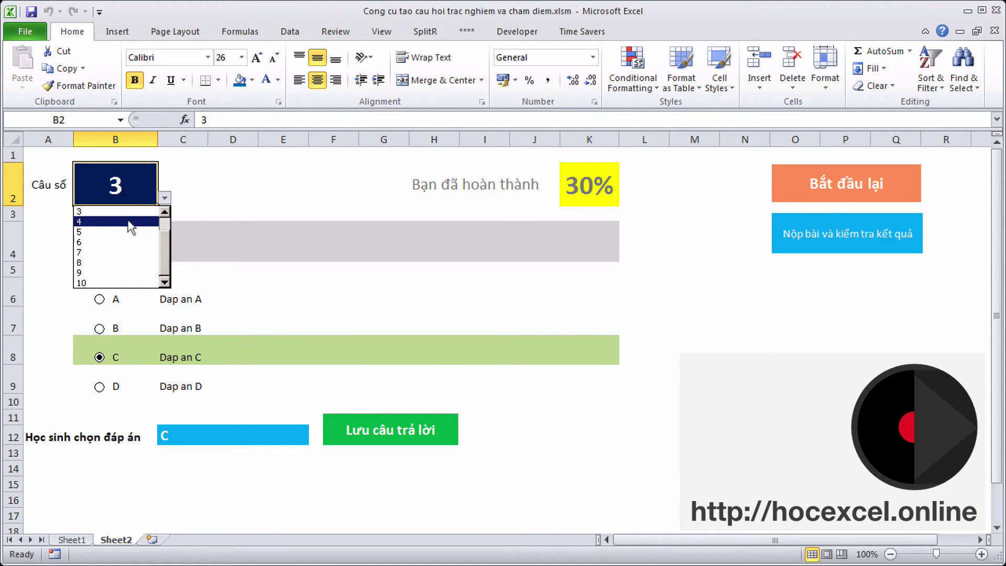
pyautogui.click(134, 231)
pyautogui.click(98, 388)
pyautogui.click(352, 430)
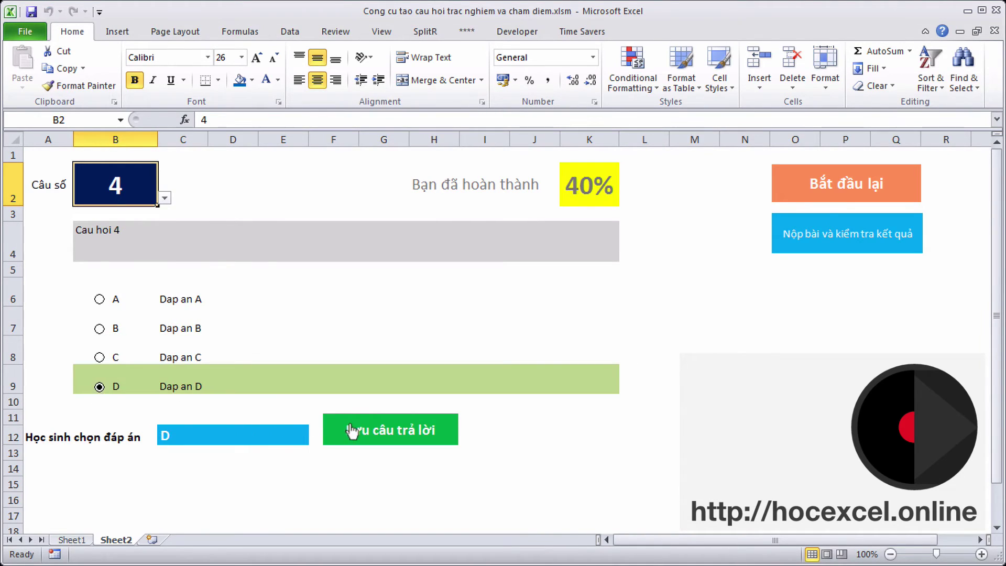
# Answer question 5 with A and question 6 with B, then save
pyautogui.click(164, 198)
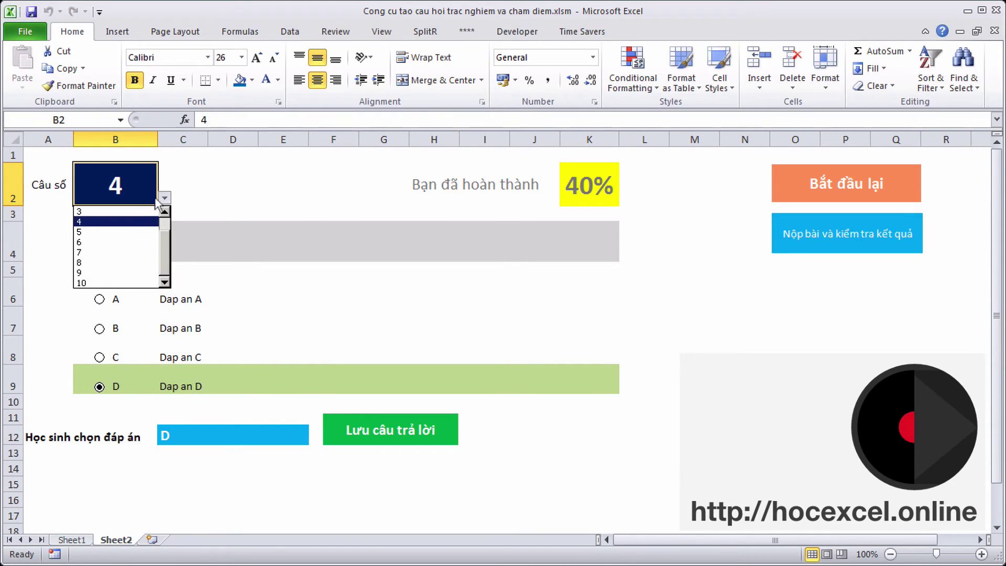
pyautogui.click(128, 237)
pyautogui.click(99, 300)
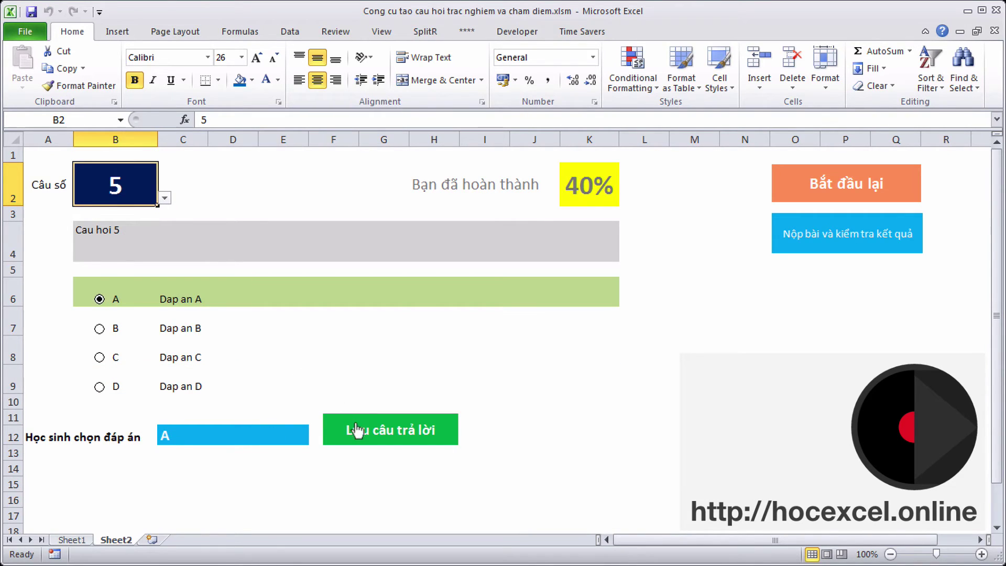
pyautogui.click(165, 199)
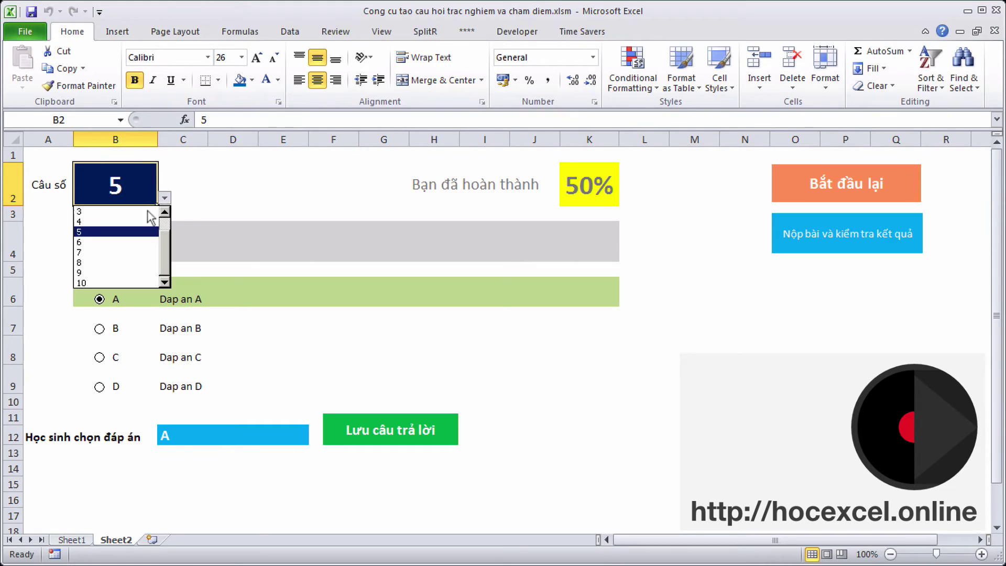
pyautogui.click(138, 243)
pyautogui.click(99, 328)
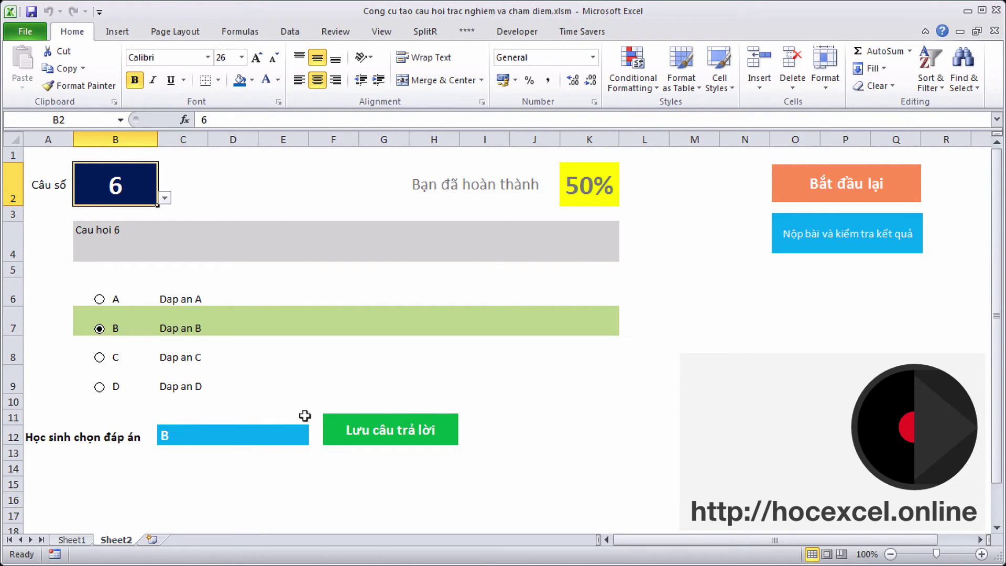
pyautogui.click(348, 431)
# Choose question 10 from the B2 question-number dropdown
pyautogui.click(241, 188)
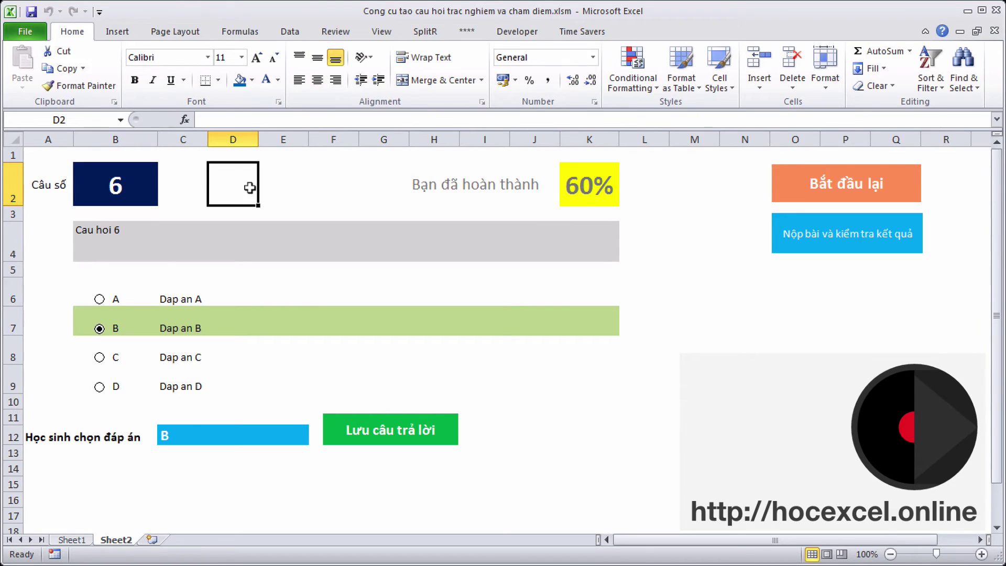
pyautogui.click(139, 187)
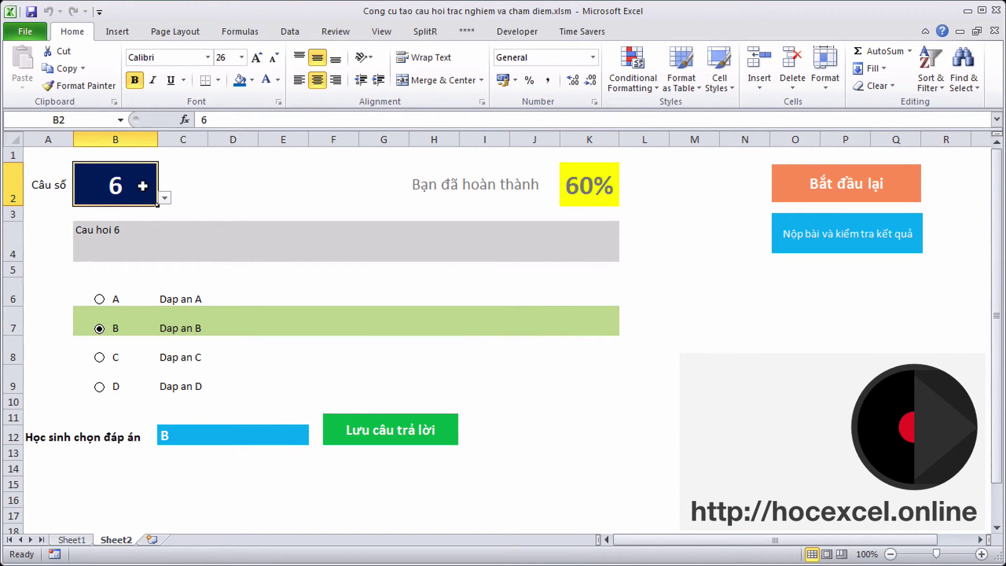
pyautogui.click(164, 199)
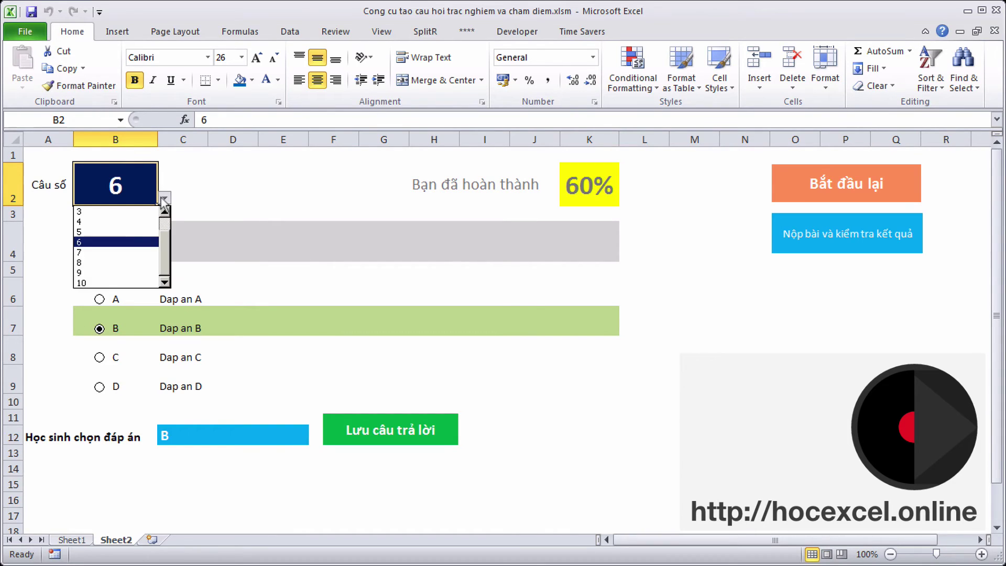
pyautogui.click(121, 276)
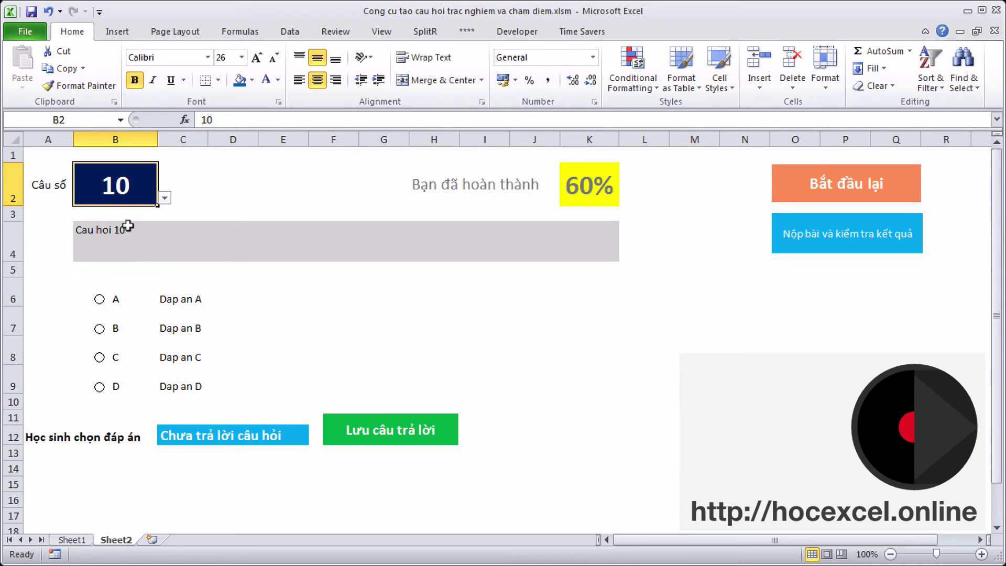
# Review the formulas in B4, C12 and K2 for question text, answer check and progress
pyautogui.click(90, 234)
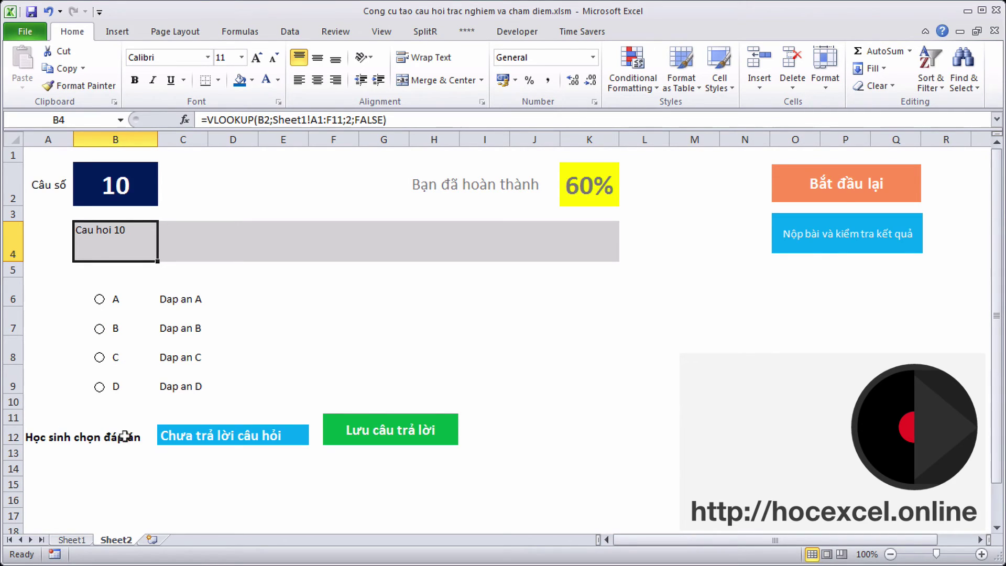
pyautogui.click(168, 434)
pyautogui.click(183, 466)
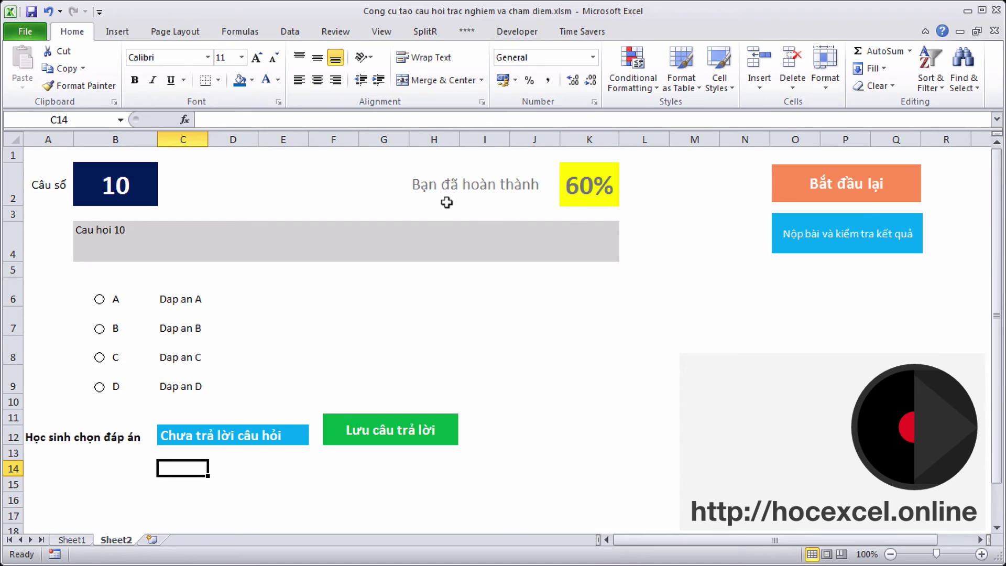
pyautogui.click(589, 182)
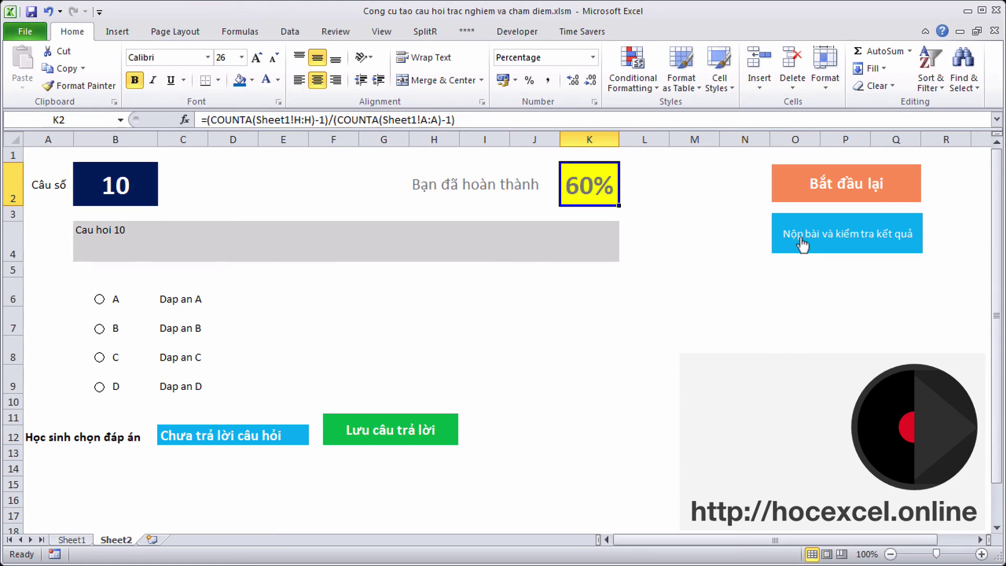
# Submit the quiz, confirm with Yes, and close the result reporting 6 out of 10
pyautogui.click(838, 237)
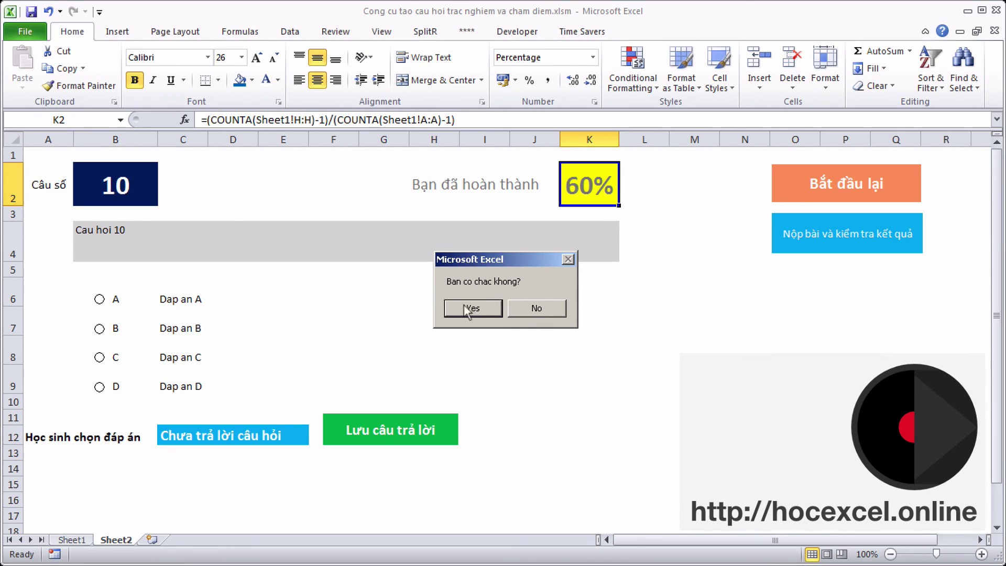
pyautogui.click(489, 310)
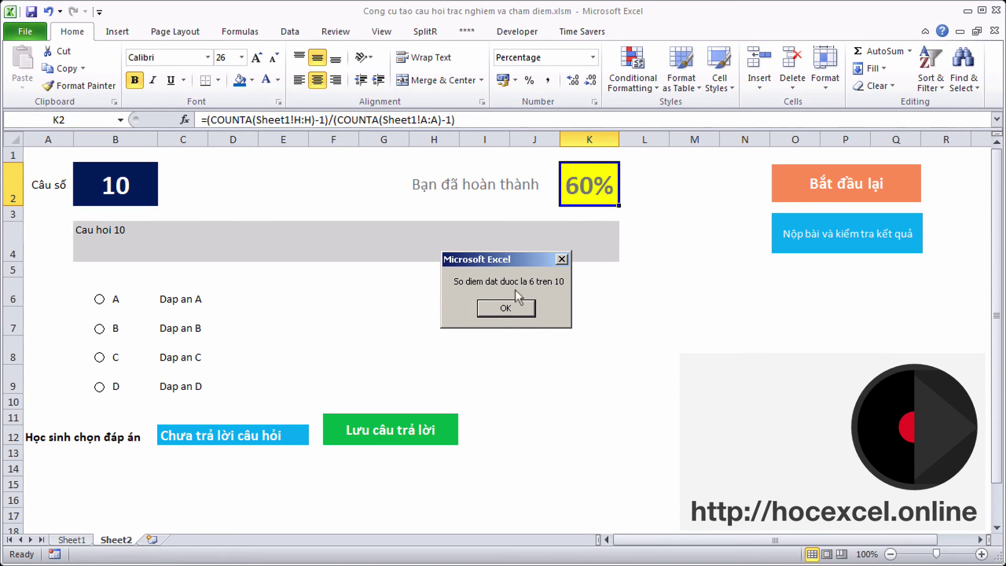
pyautogui.moveTo(499, 256); pyautogui.dragTo(475, 266)
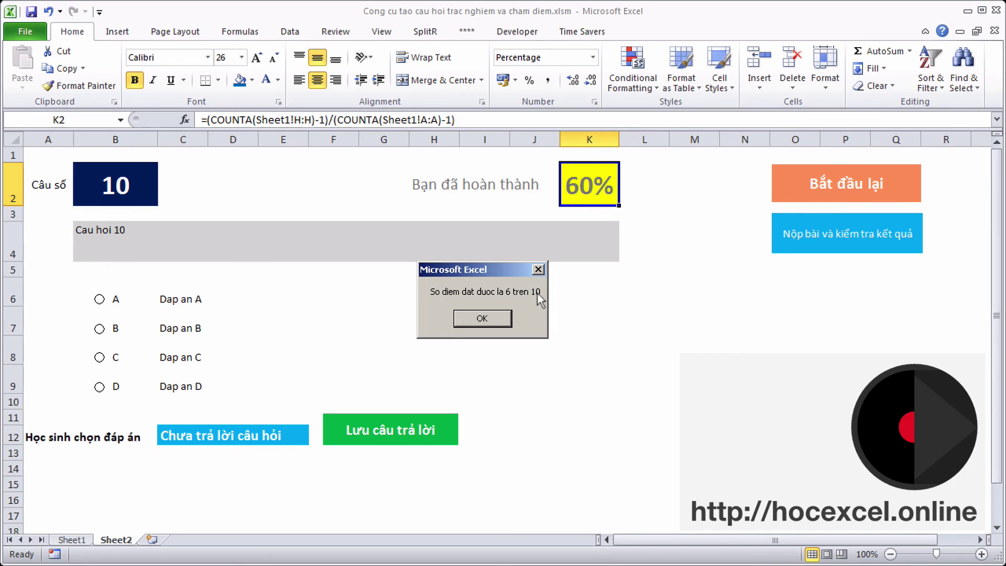
pyautogui.click(489, 318)
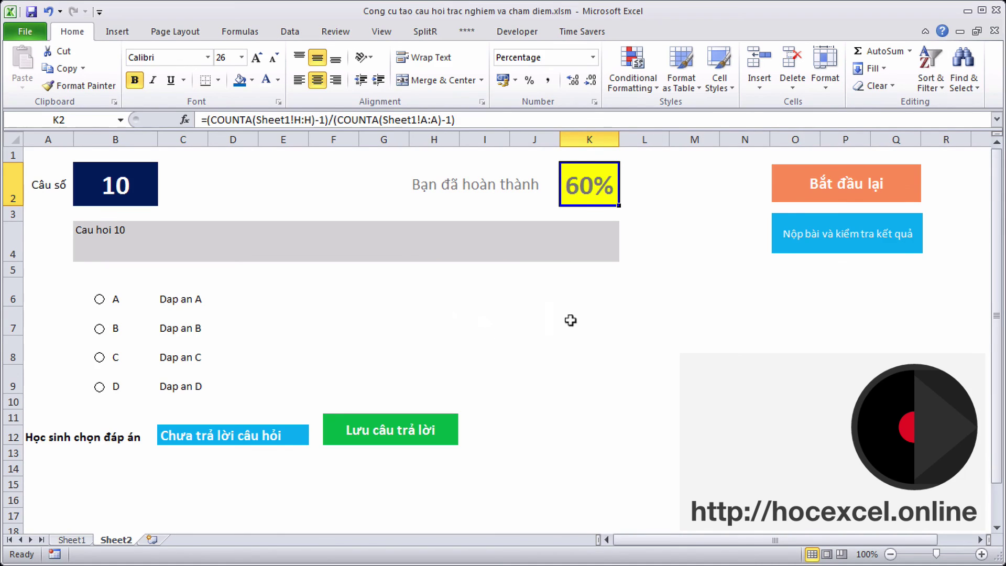
pyautogui.click(678, 293)
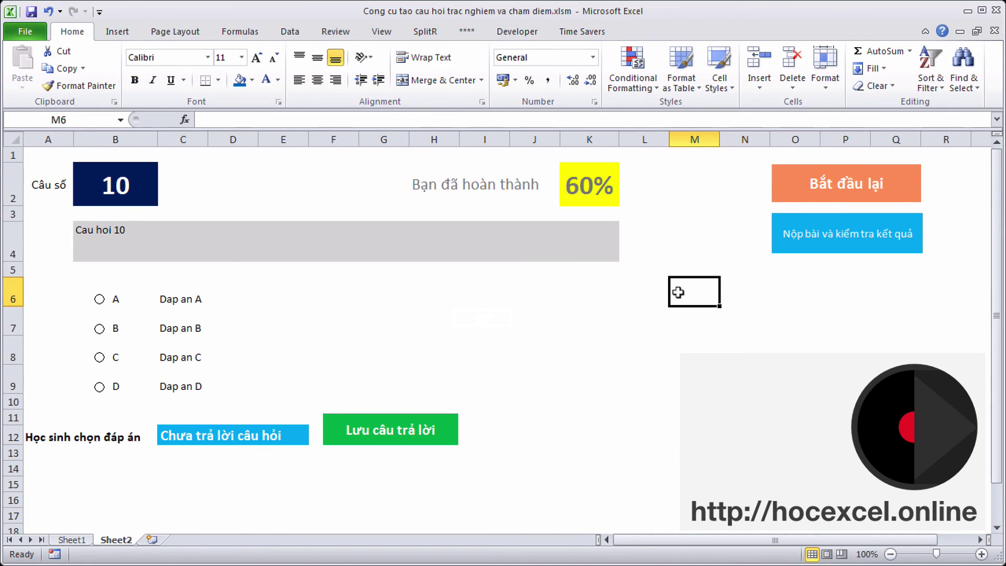